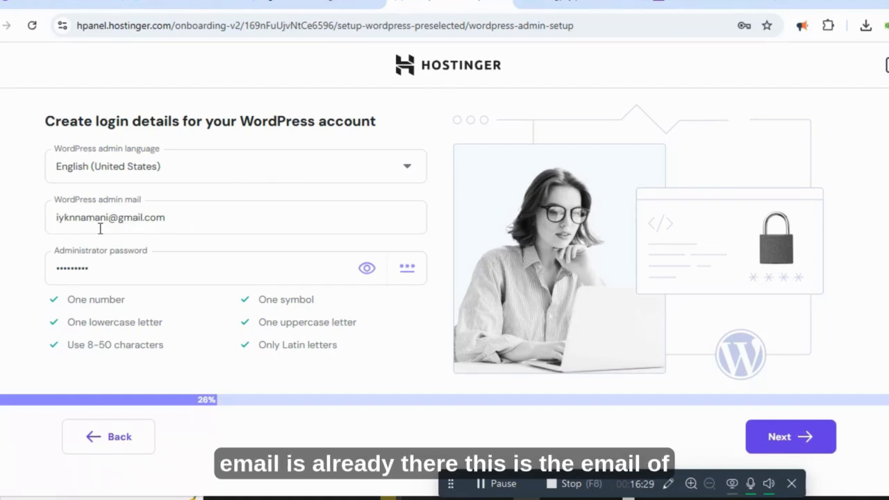
# Replace the generated administrator password with the chosen account password, continue the WordPress setup, and decline saving it in the browser
pyautogui.click(91, 269)
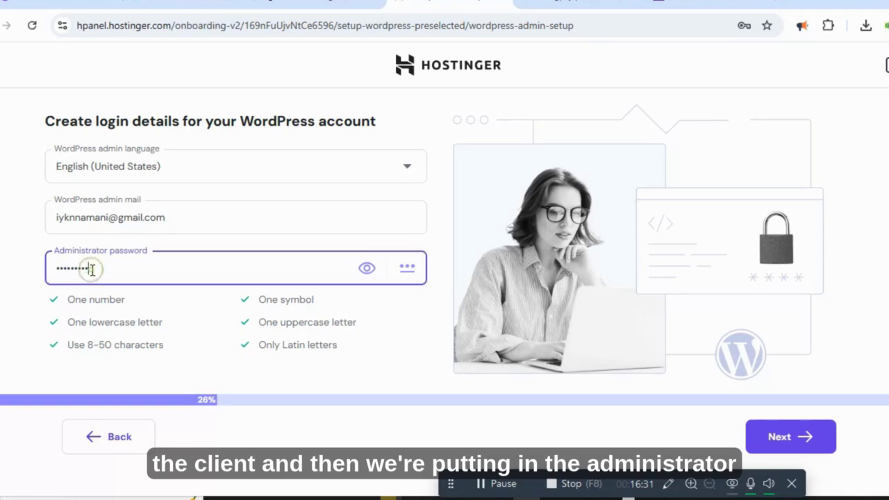
pyautogui.click(366, 270)
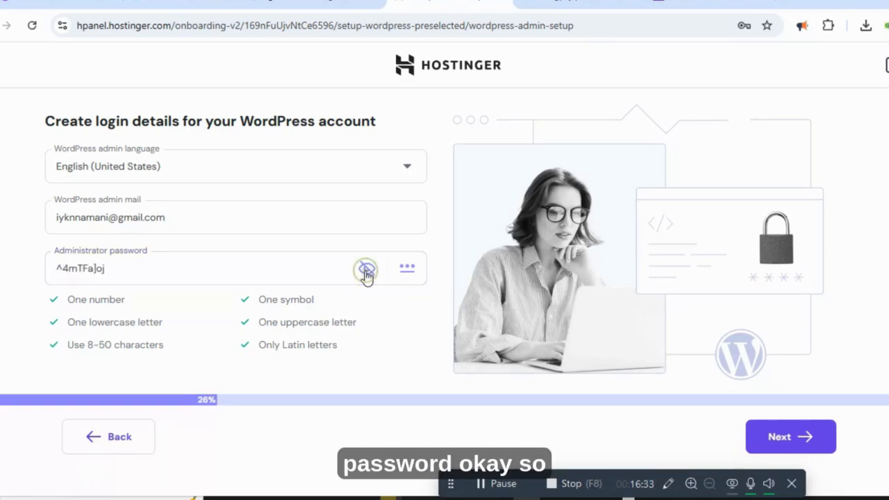
pyautogui.click(367, 271)
pyautogui.moveTo(177, 270); pyautogui.dragTo(14, 276)
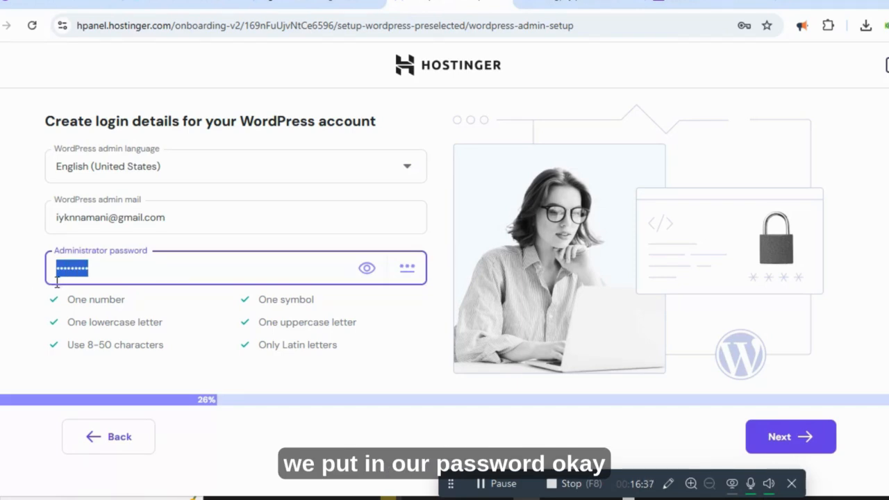
pyautogui.write('••')
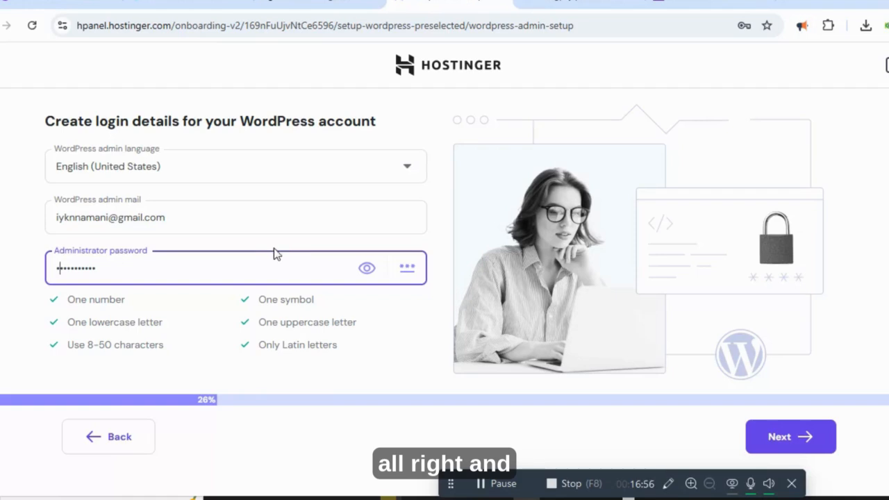
pyautogui.click(366, 268)
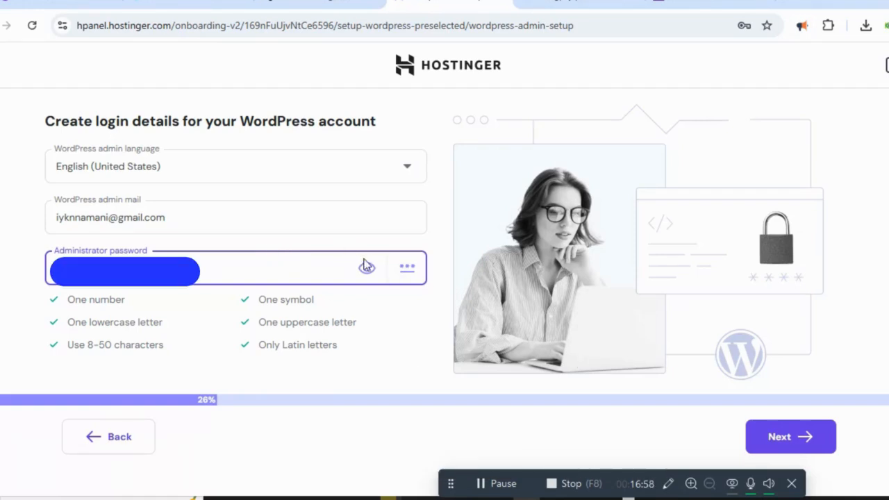
pyautogui.click(775, 448)
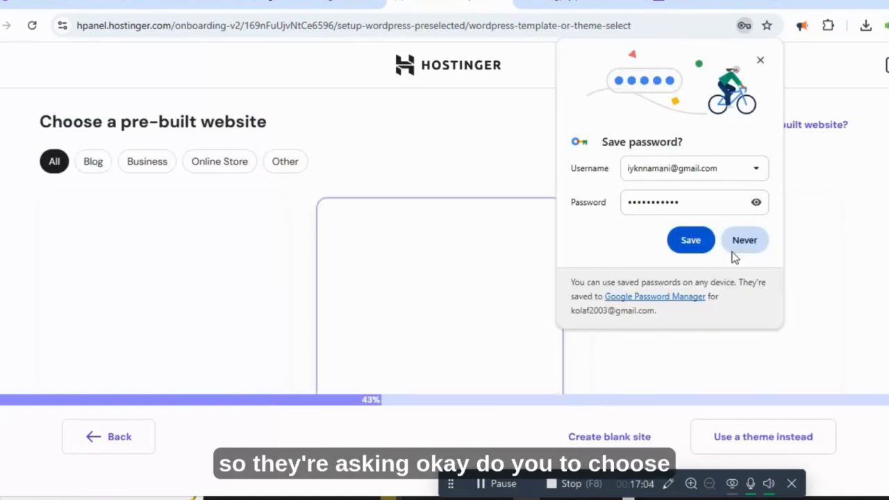
pyautogui.click(733, 252)
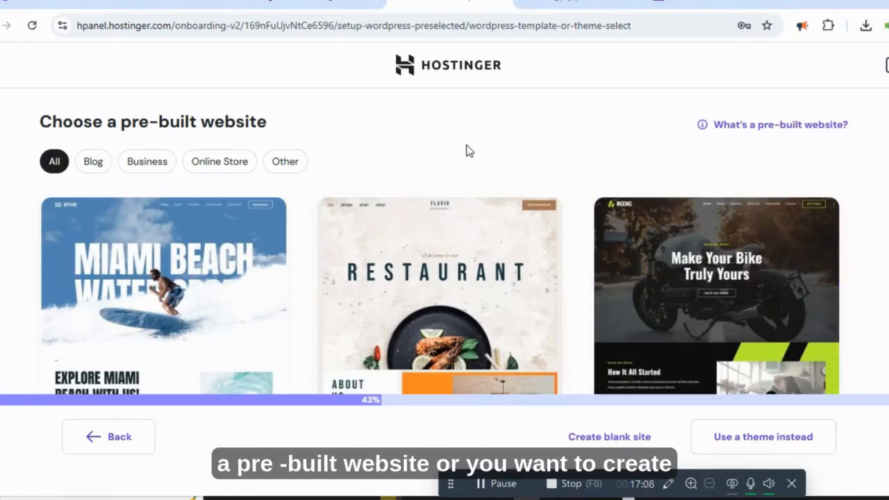
# Look over the pre-built website templates and proceed with a blank site to the domain name selection
pyautogui.scroll(-2, 466, 148)
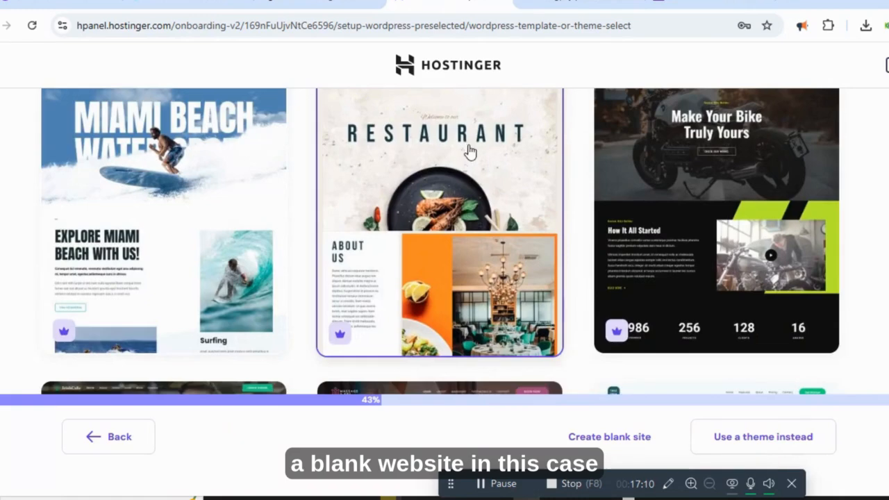
pyautogui.scroll(2, 473, 153)
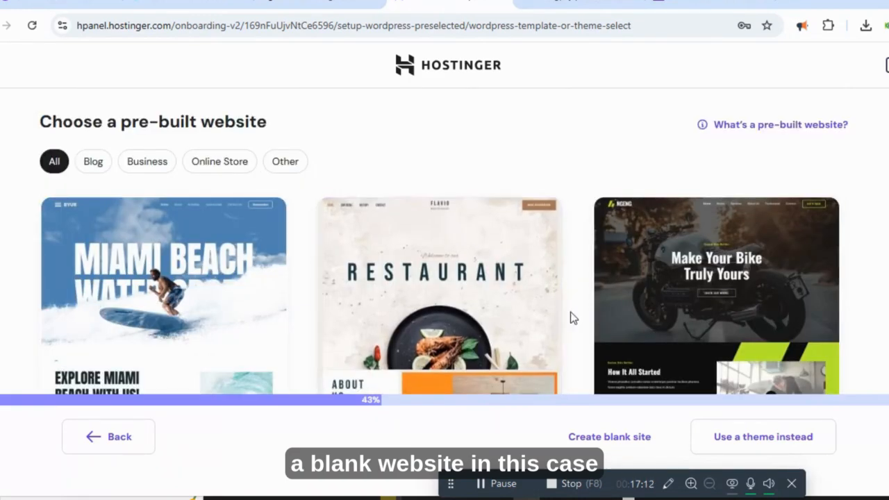
pyautogui.scroll(-2, 577, 329)
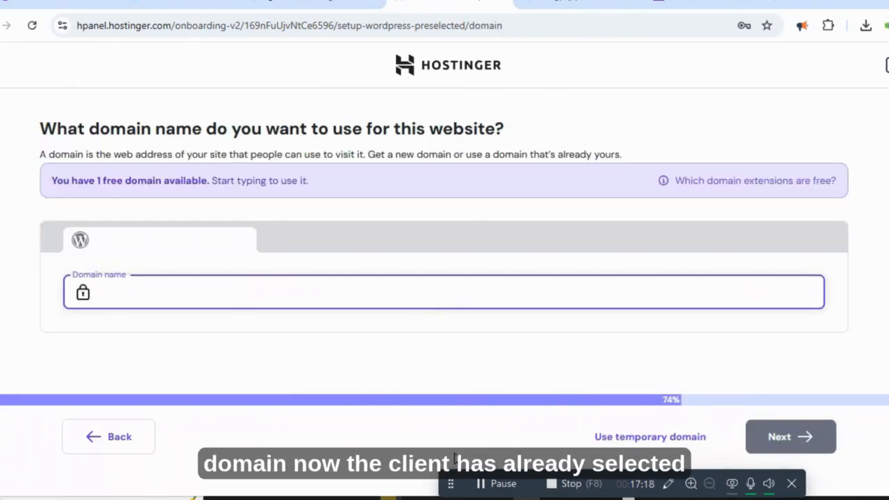
# Switch to the WhatsApp chat with the client and copy the econicintegratedresources.com link from the message
pyautogui.hotkey('alt', 'Tab')
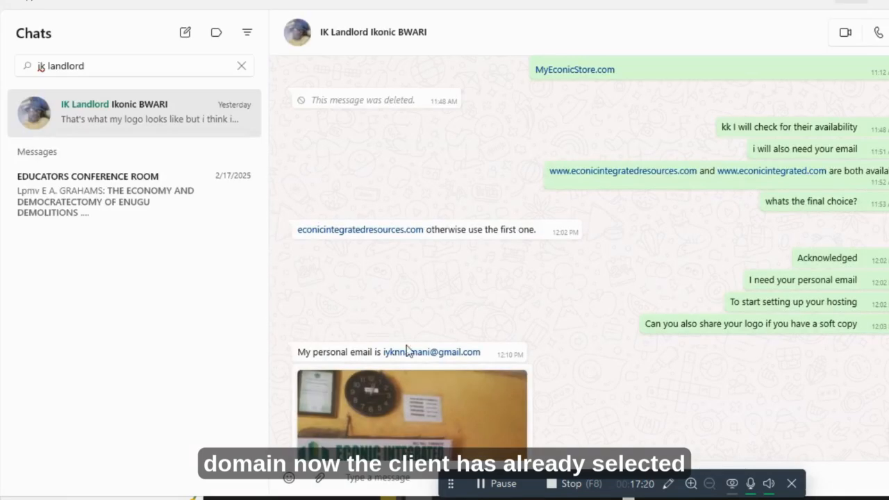
pyautogui.rightClick(393, 236)
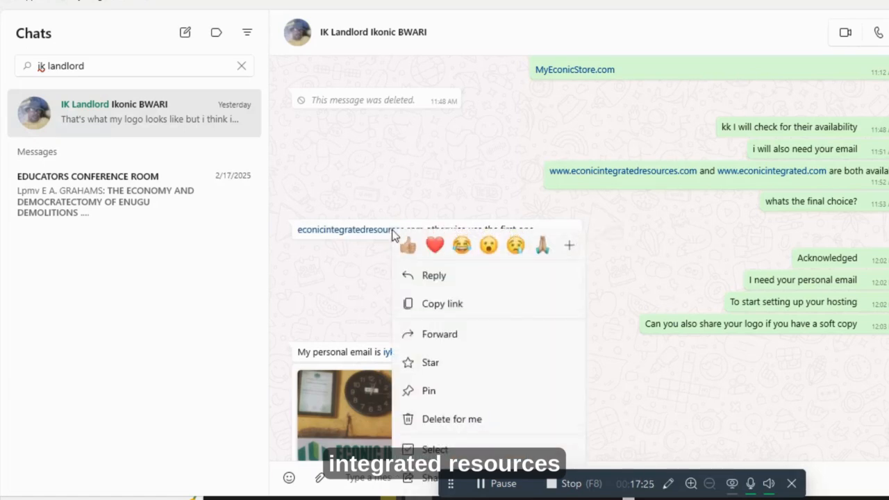
pyautogui.click(450, 306)
# Back in the Hostinger setup, enter the copied domain, select the free econicintegratedresources.com offer and continue to its registration
pyautogui.hotkey('alt', 'Tab')
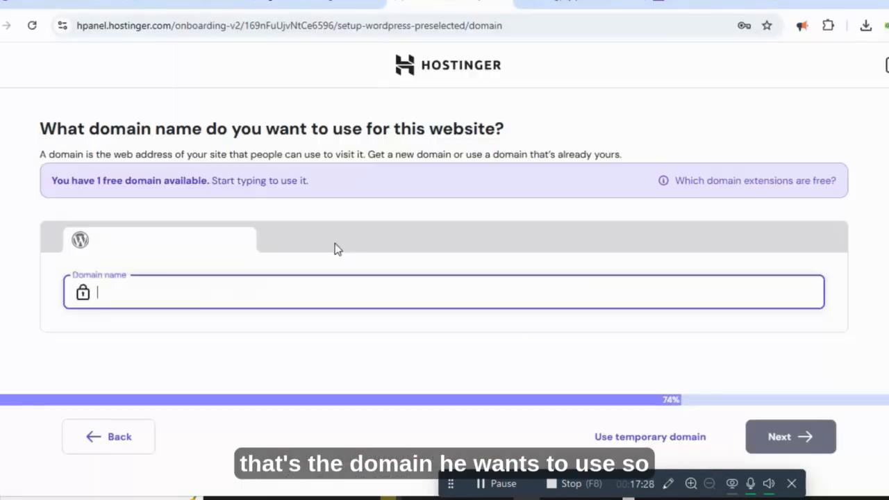
pyautogui.click(205, 291)
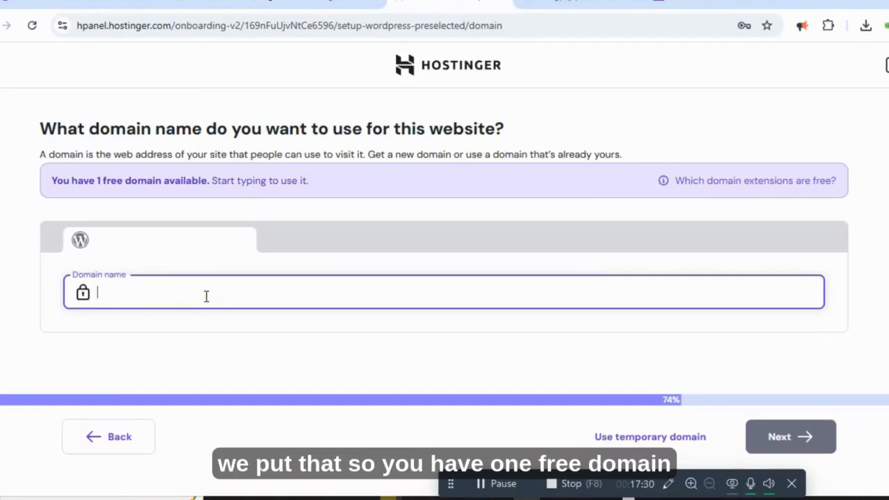
pyautogui.hotkey('ctrl', 'v')
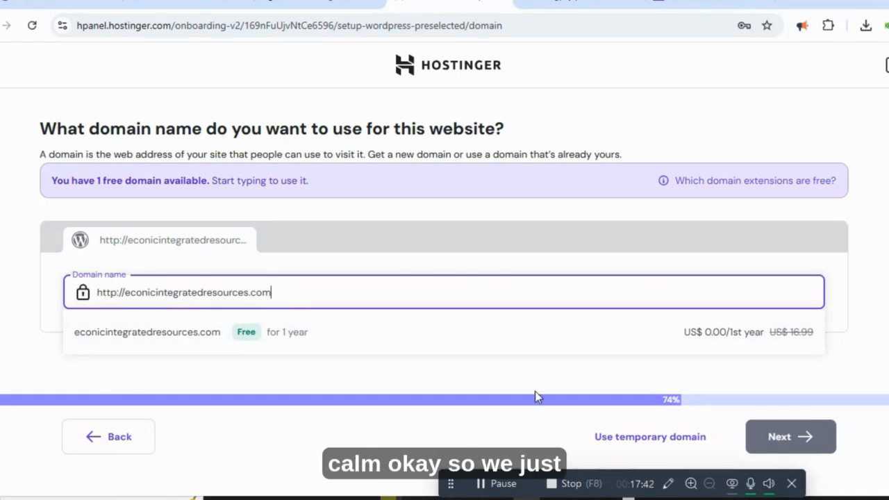
pyautogui.click(206, 333)
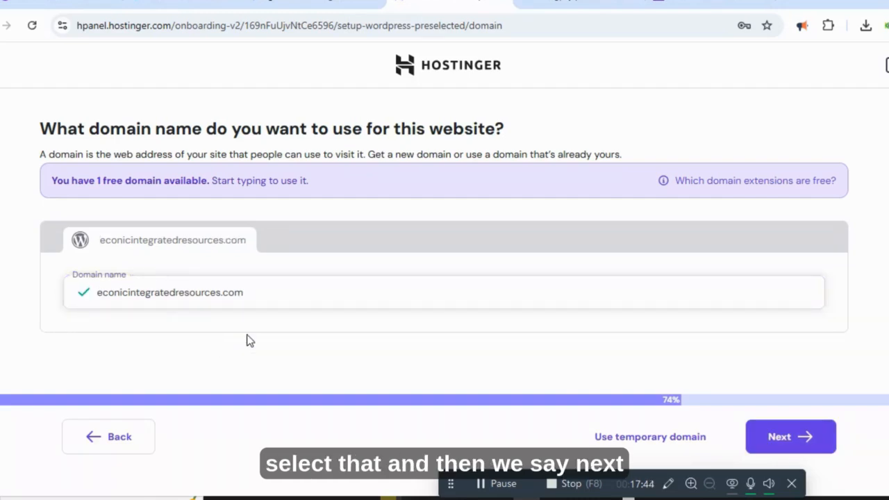
pyautogui.click(772, 439)
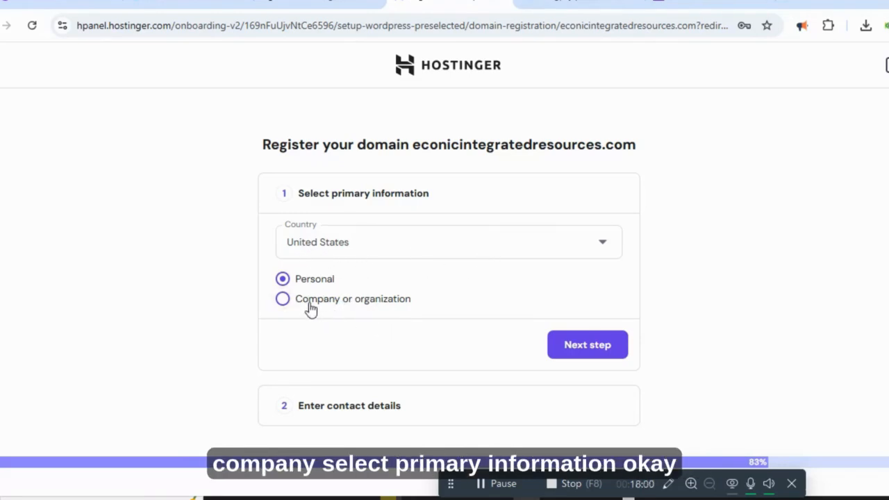
# Set the domain registration country to Nigeria with the Company or organization type, and proceed to the contact details
pyautogui.click(384, 252)
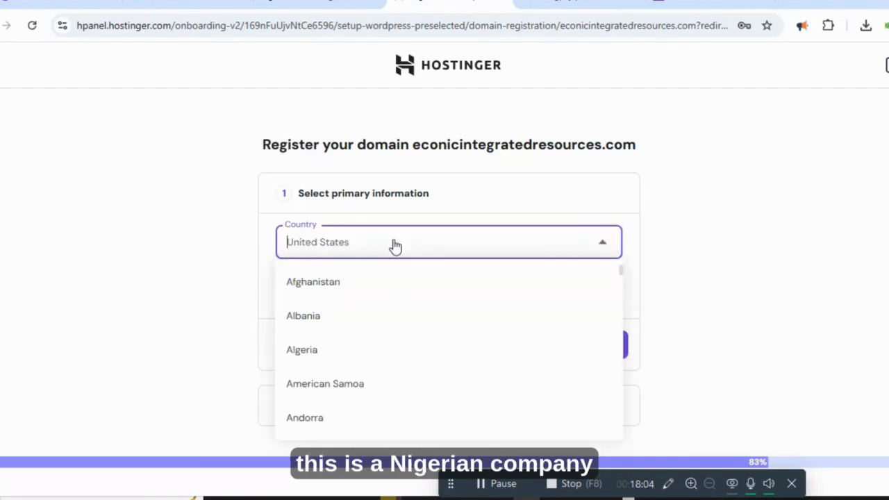
pyautogui.write('nigeria')
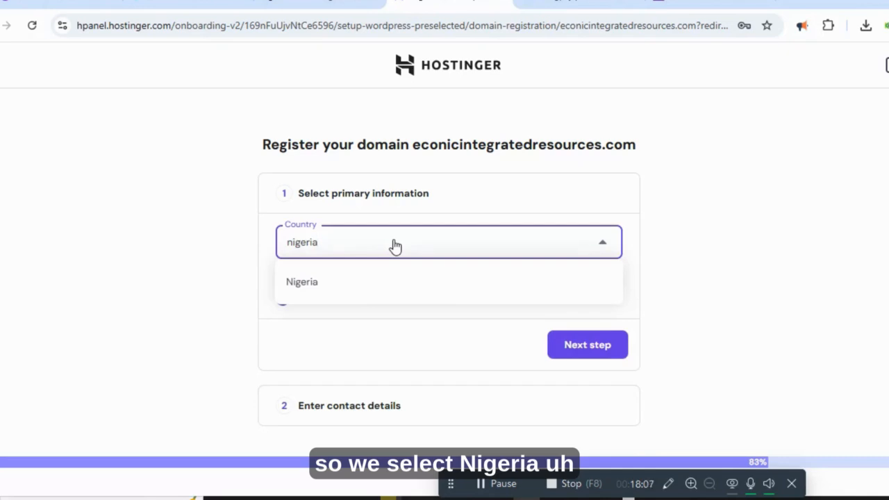
pyautogui.click(373, 280)
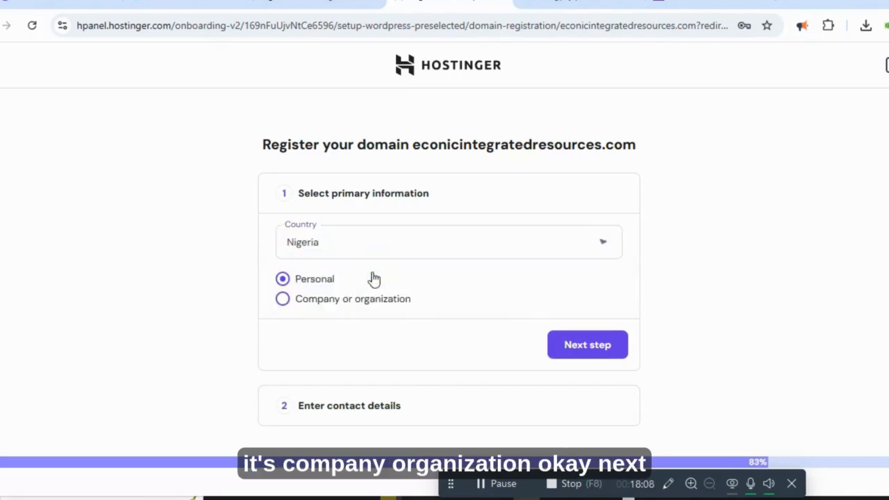
pyautogui.click(319, 306)
pyautogui.click(600, 347)
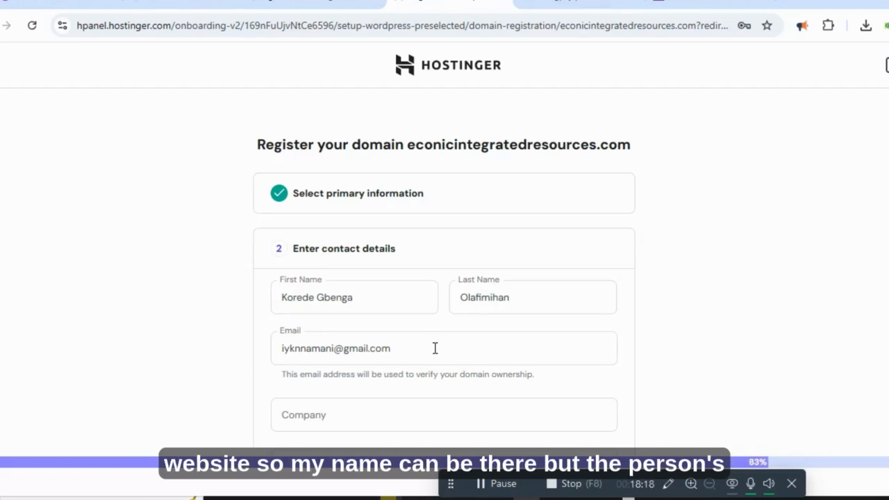
# Enter Econic Integrated Resources as the company name in the contact details
pyautogui.scroll(-1, 415, 369)
pyautogui.click(393, 350)
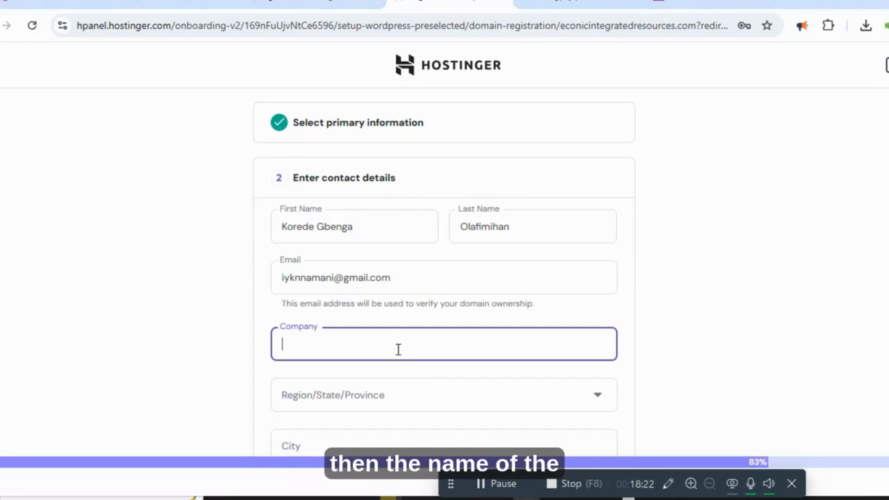
pyautogui.click(398, 349)
pyautogui.write('E')
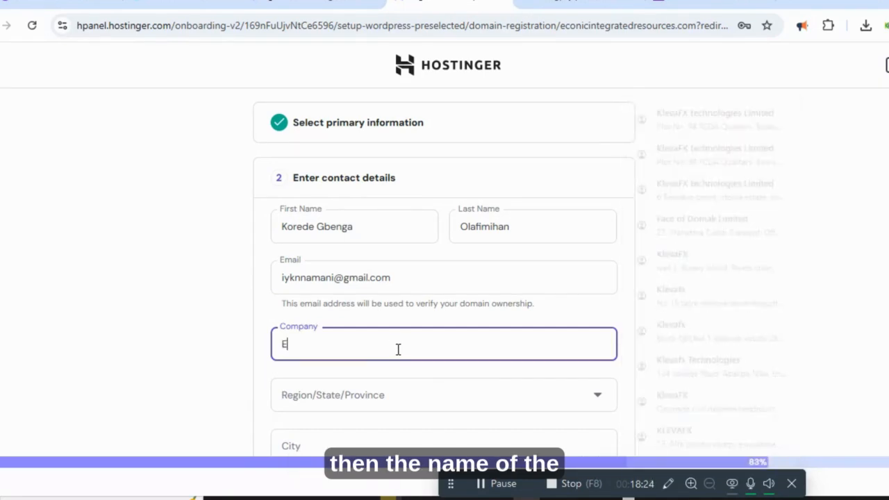
pyautogui.write('conic')
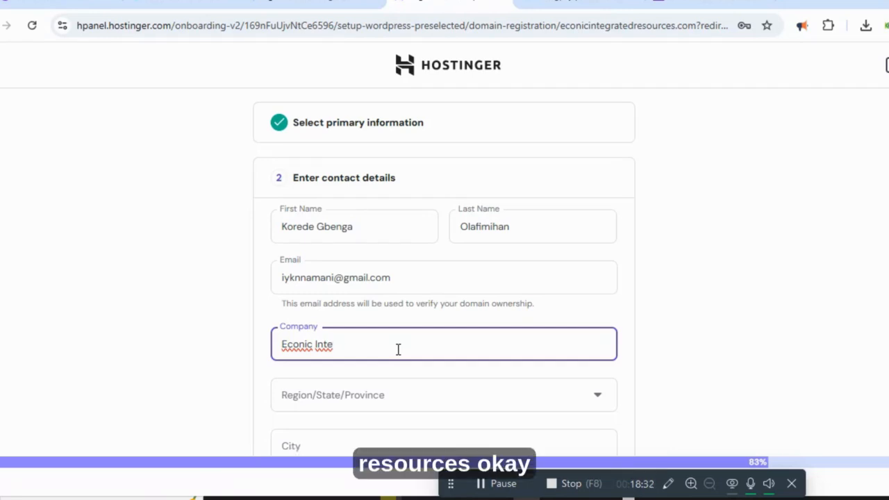
pyautogui.write('Integrated Resources')
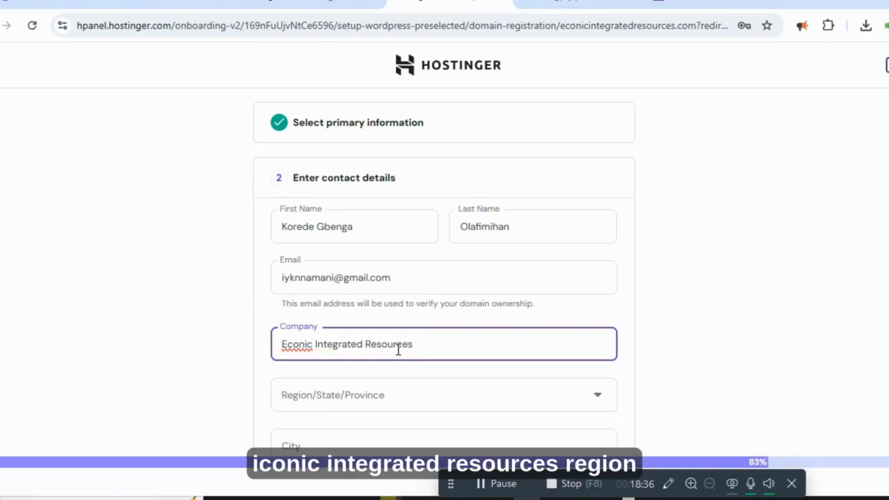
pyautogui.scroll(-2, 431, 401)
pyautogui.click(428, 260)
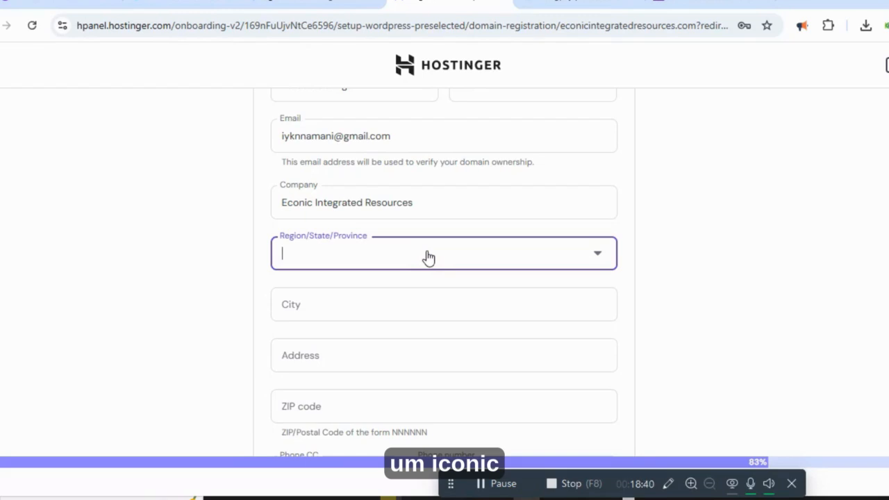
pyautogui.click(428, 257)
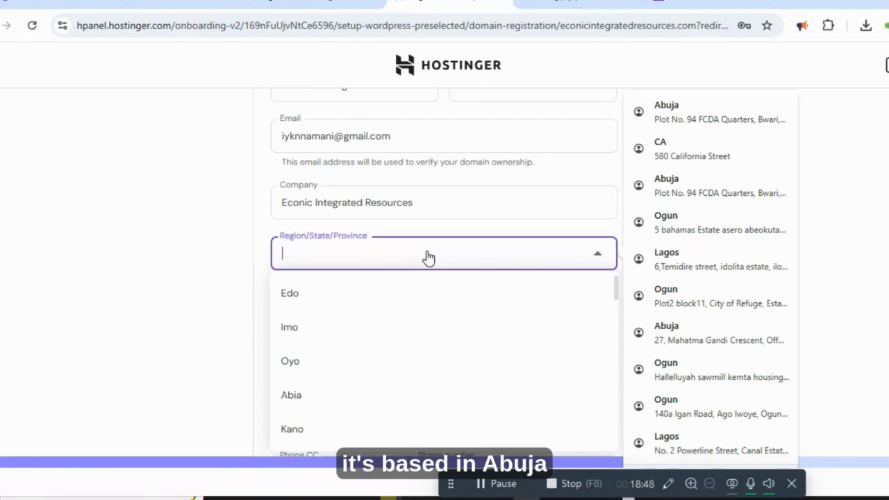
pyautogui.write('A')
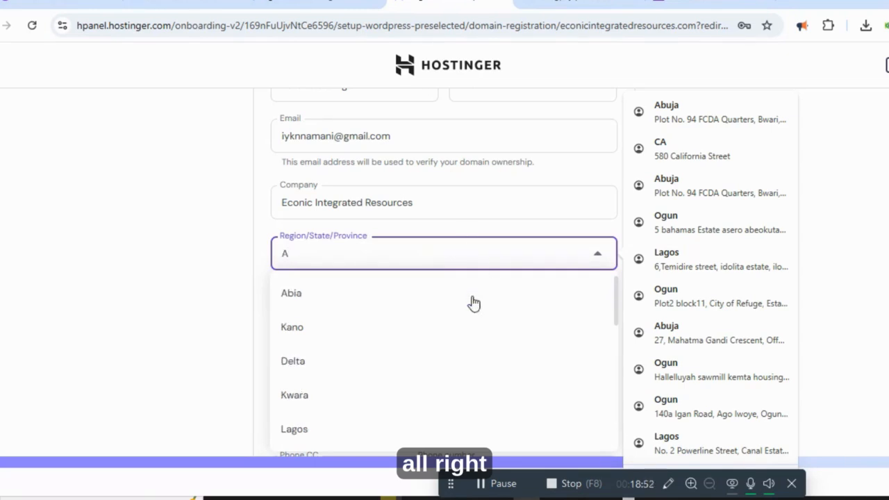
pyautogui.click(479, 482)
# Find the region by its name starting with "Fed" and set it to Abuja Federal Capital Territory
pyautogui.click(369, 258)
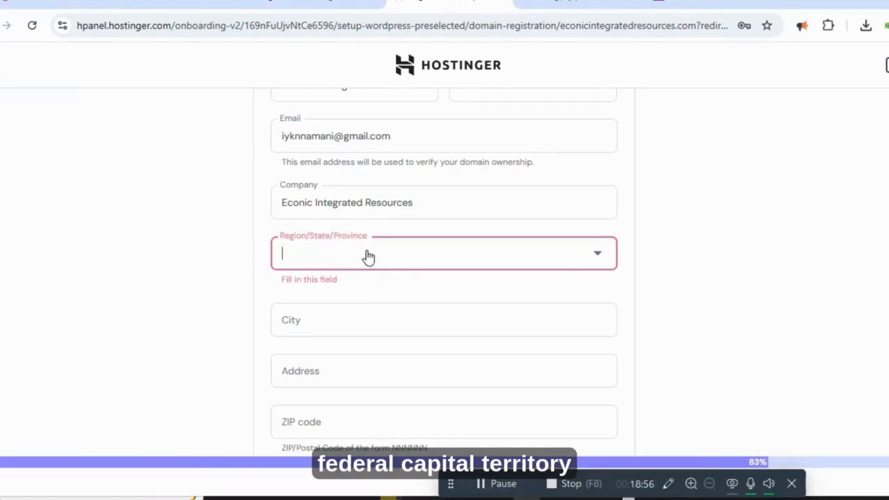
pyautogui.write('Fedra')
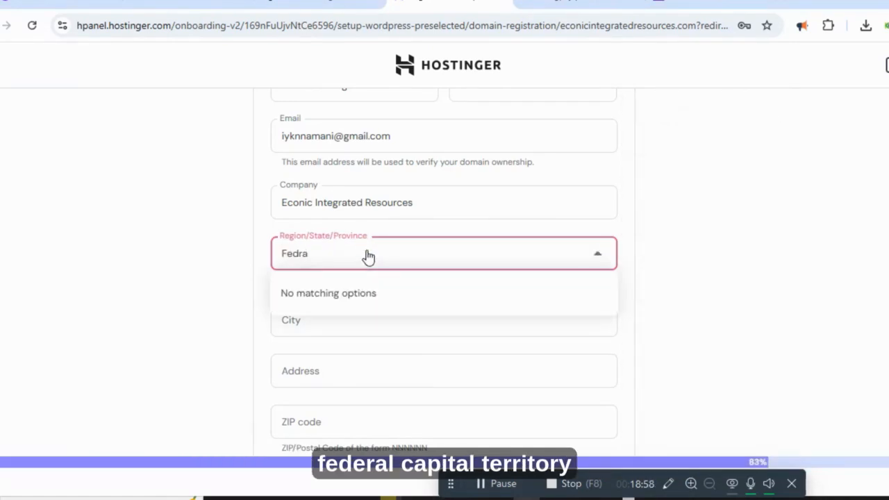
pyautogui.write('l')
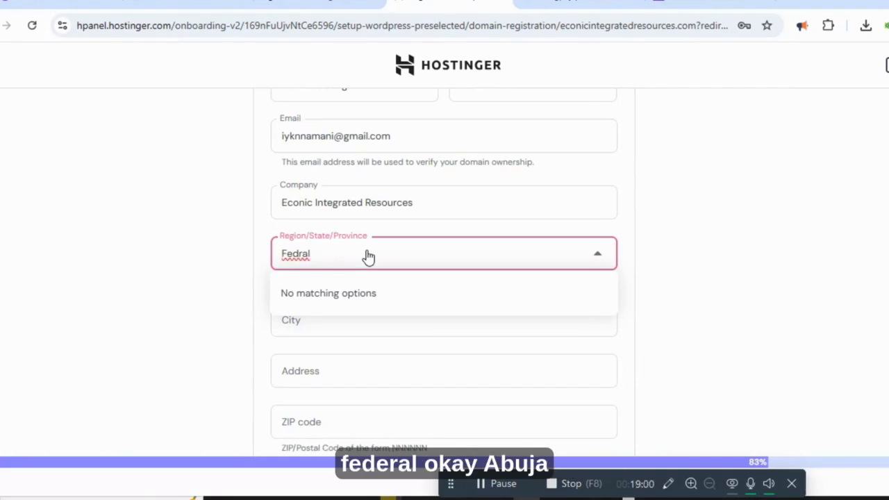
pyautogui.press('BackSpace')
pyautogui.press('BackSpace')
pyautogui.press('BackSpace')
pyautogui.press('BackSpace')
pyautogui.write('e')
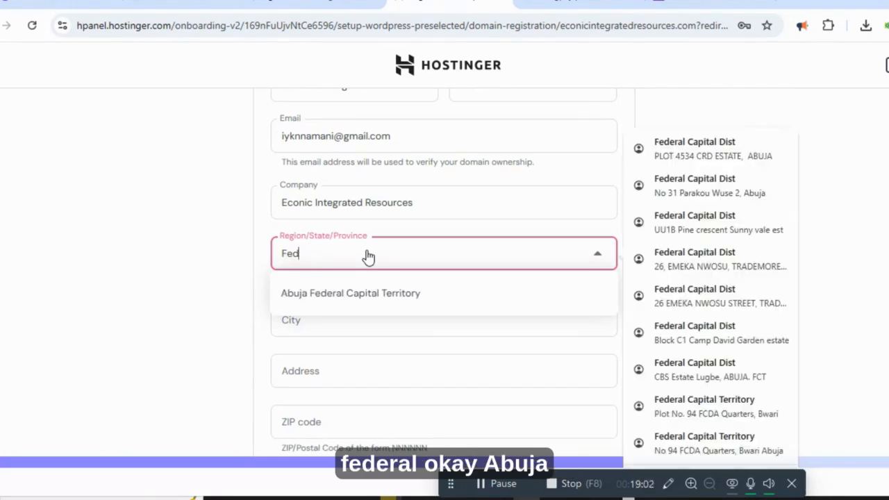
pyautogui.click(376, 293)
# Fill in Abuja as the city in the contact details
pyautogui.click(372, 296)
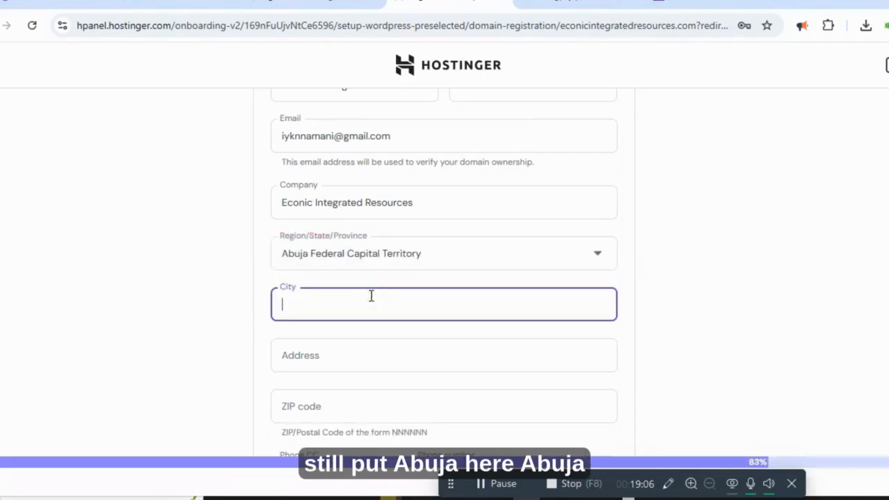
pyautogui.write('Ab')
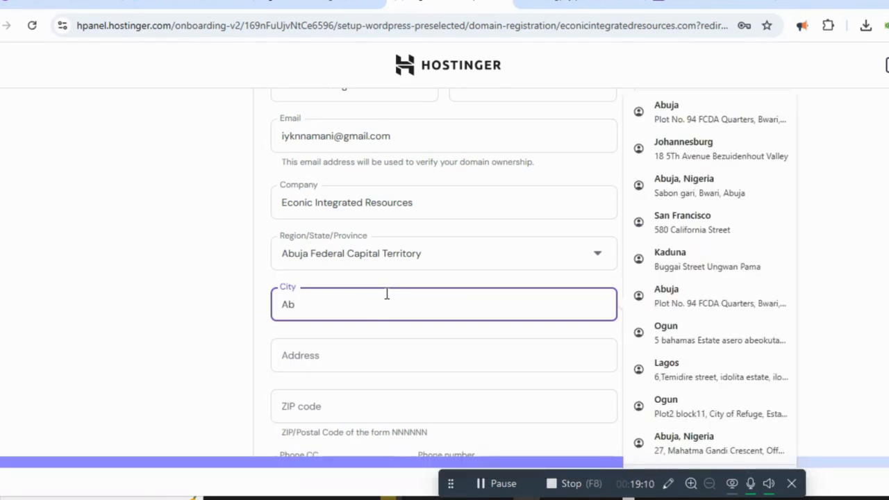
pyautogui.write('uja')
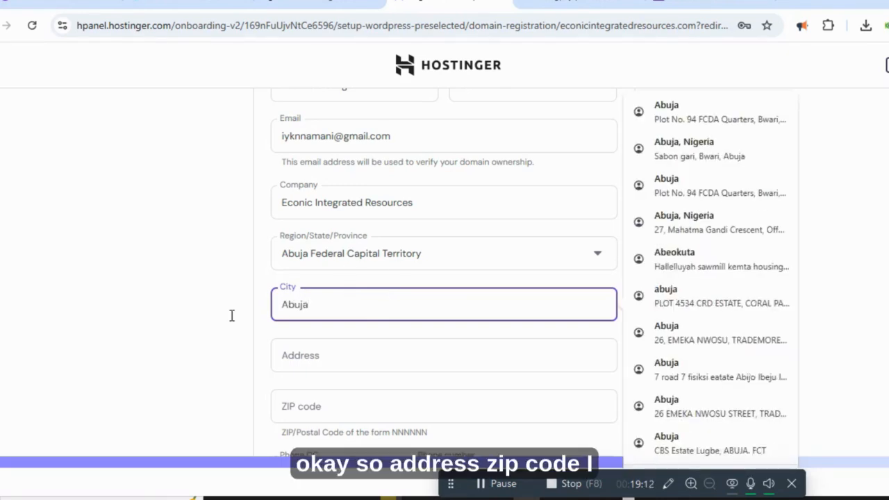
# Try to finish the domain registration with the address and ZIP code left blank
pyautogui.click(496, 327)
pyautogui.scroll(-2, 513, 360)
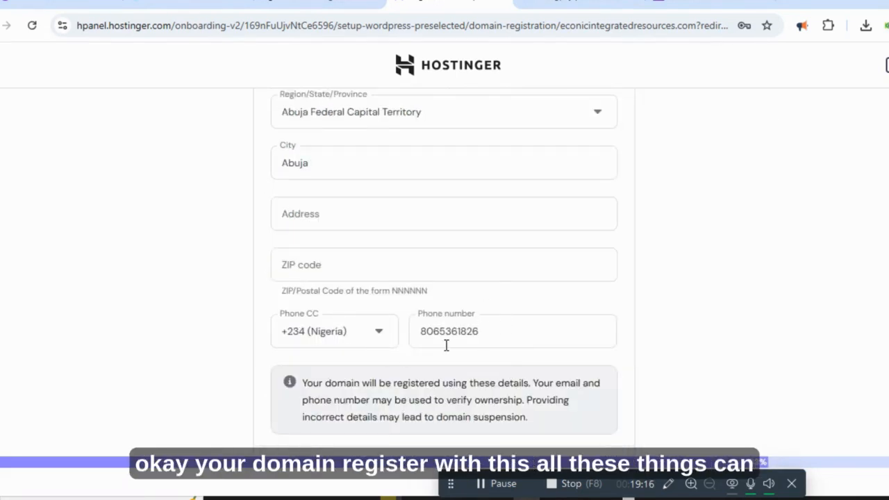
pyautogui.scroll(-1, 455, 351)
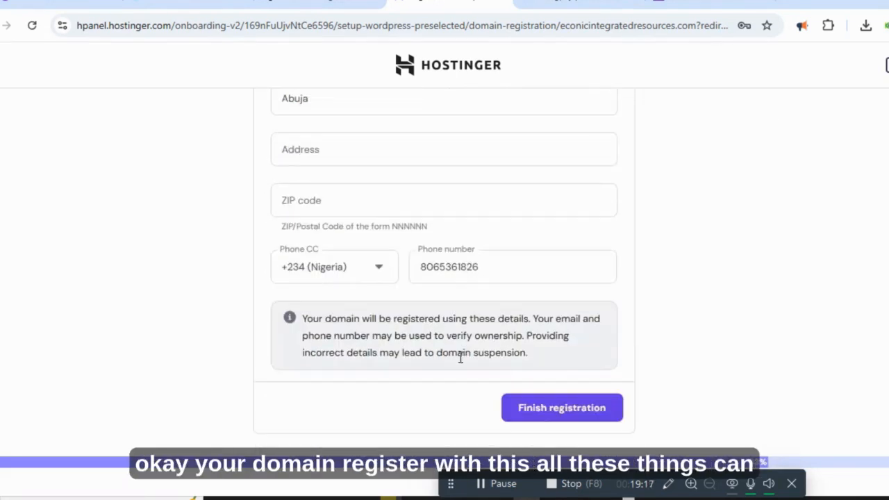
pyautogui.click(551, 409)
# Fill in the company's street address and ZIP code in the contact details, and finish the domain registration
pyautogui.scroll(1, 368, 223)
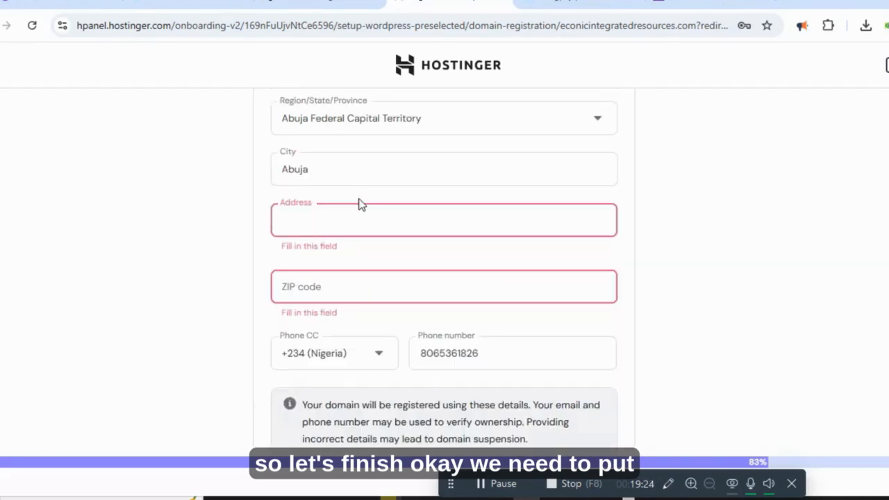
pyautogui.click(363, 229)
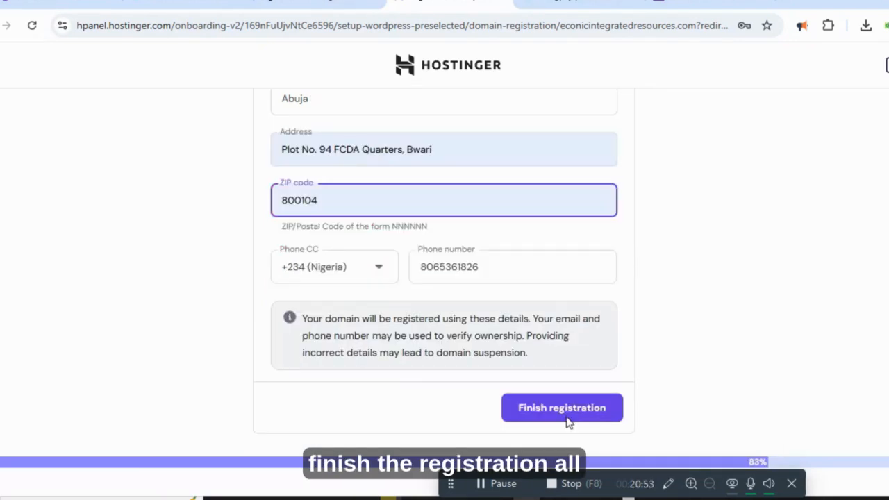
pyautogui.click(572, 412)
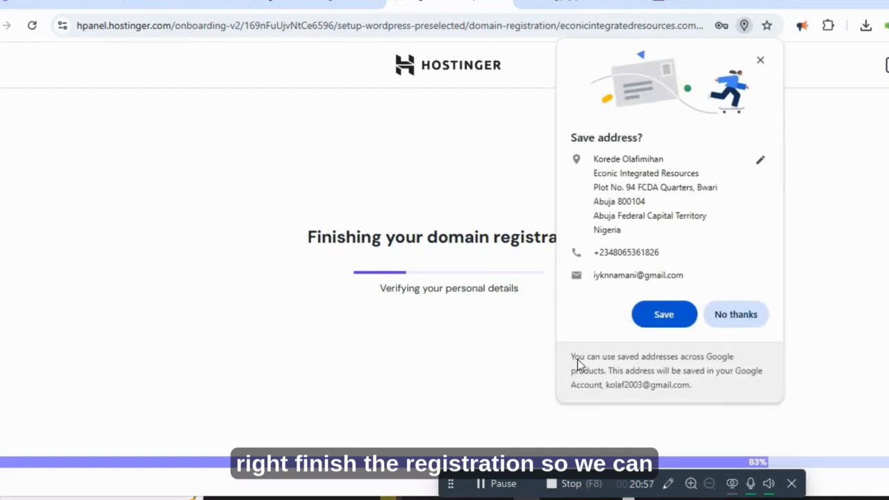
# Save the submitted contact address to the browser's Google Account
pyautogui.click(661, 316)
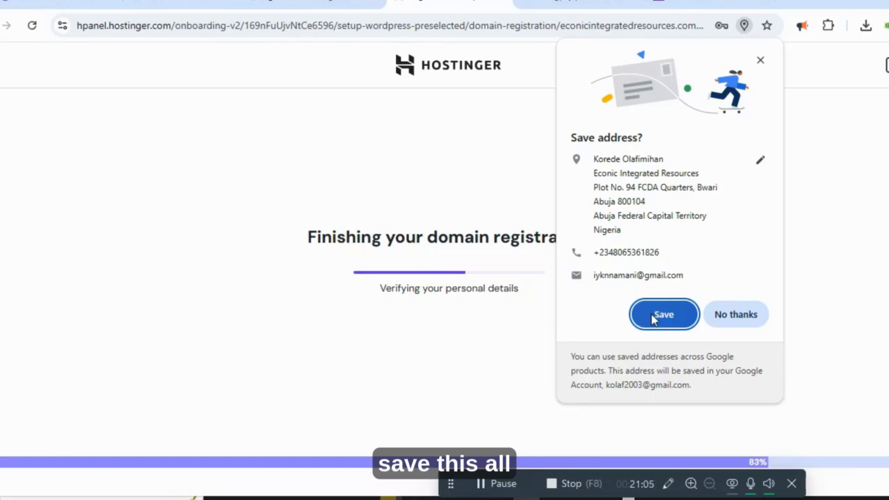
pyautogui.click(653, 318)
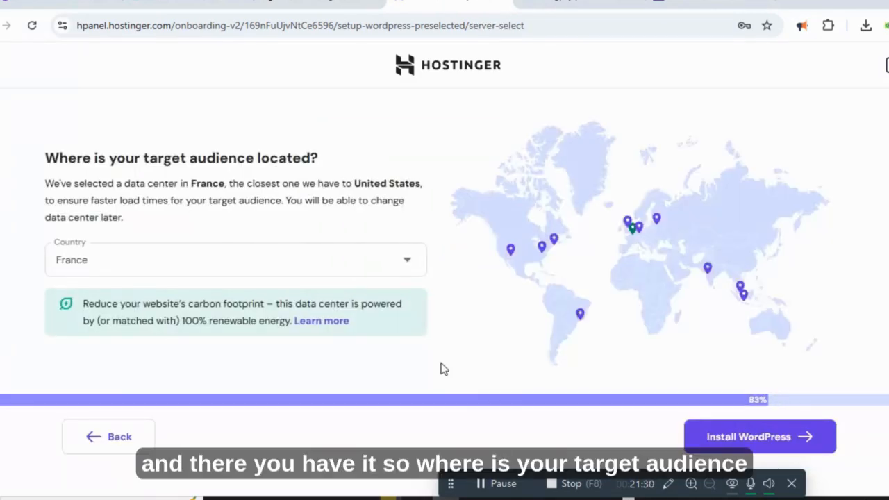
# Review the data center countries, keep France for the target audience, and install WordPress
pyautogui.click(405, 269)
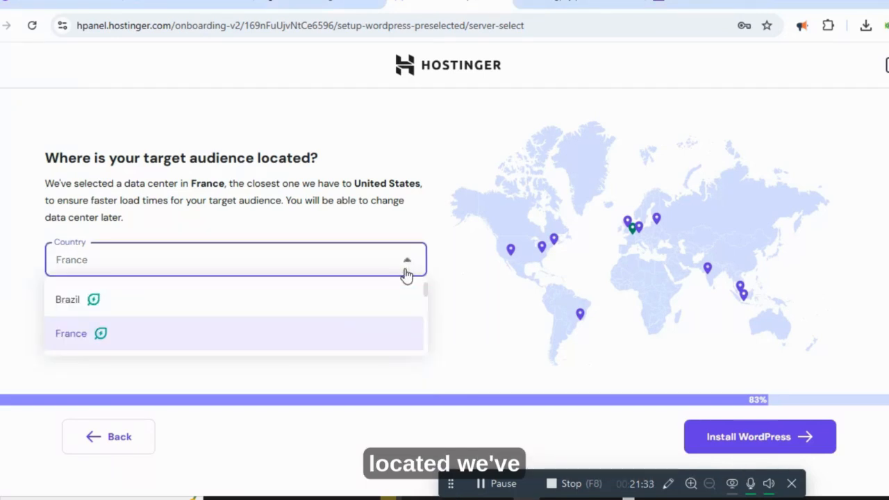
pyautogui.click(407, 274)
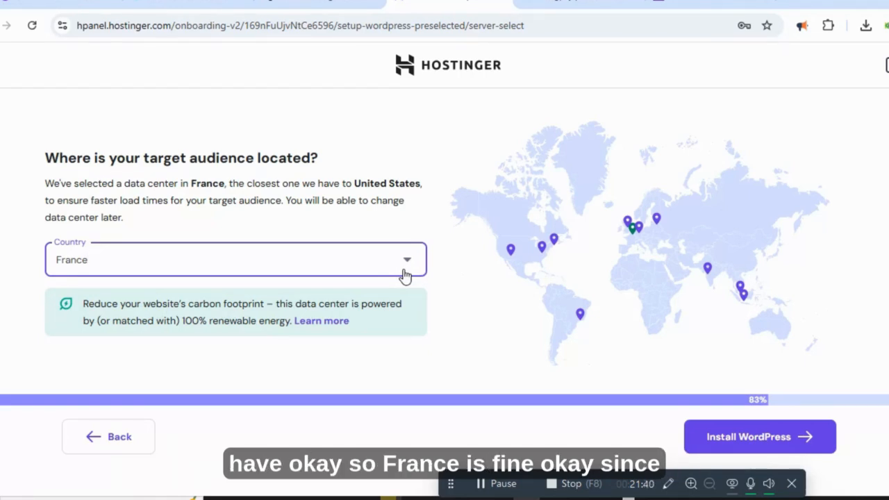
pyautogui.click(748, 443)
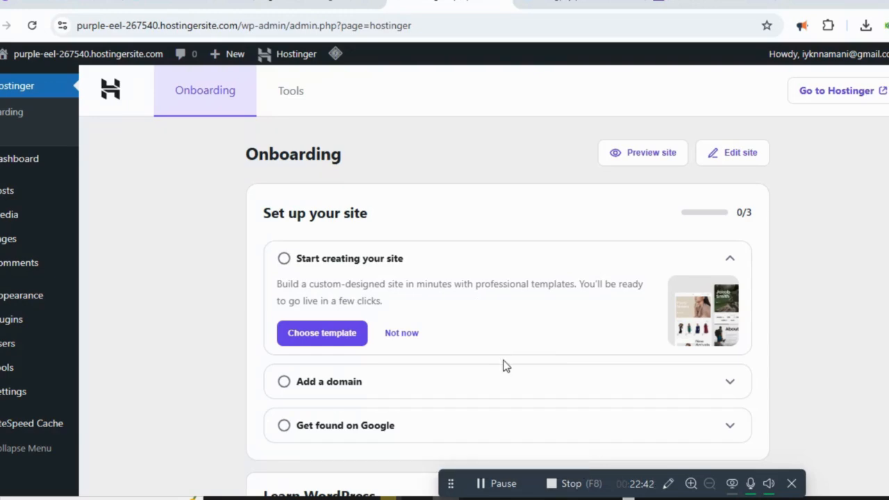
pyautogui.click(576, 487)
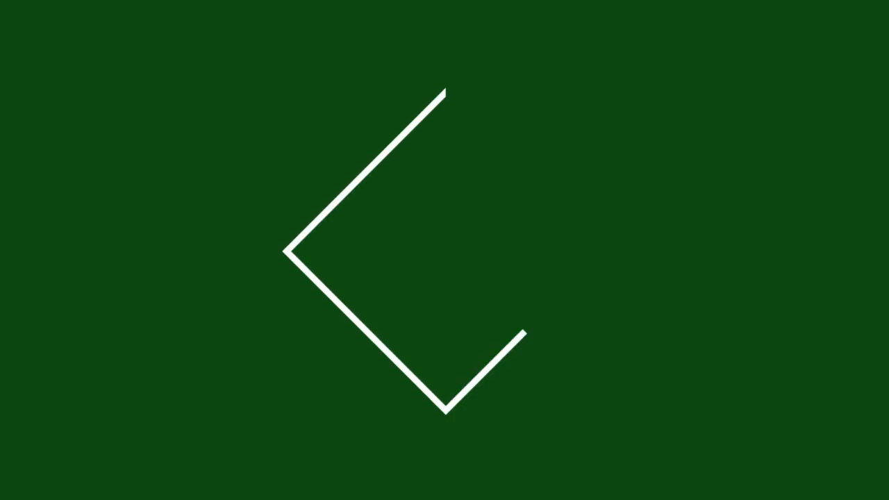